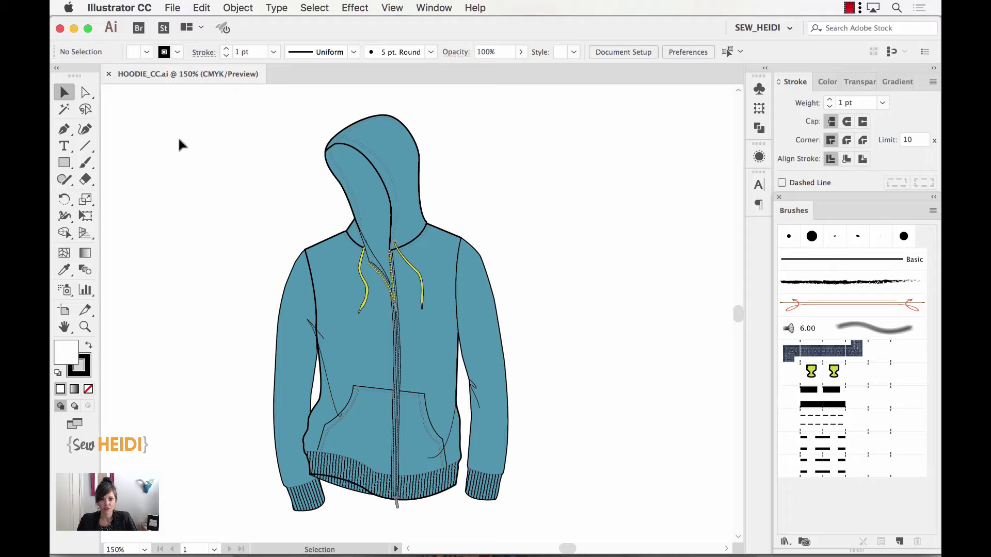
Switch from the hoodie flat in Illustrator CC to Illustrator CS6
key("super+Tab")
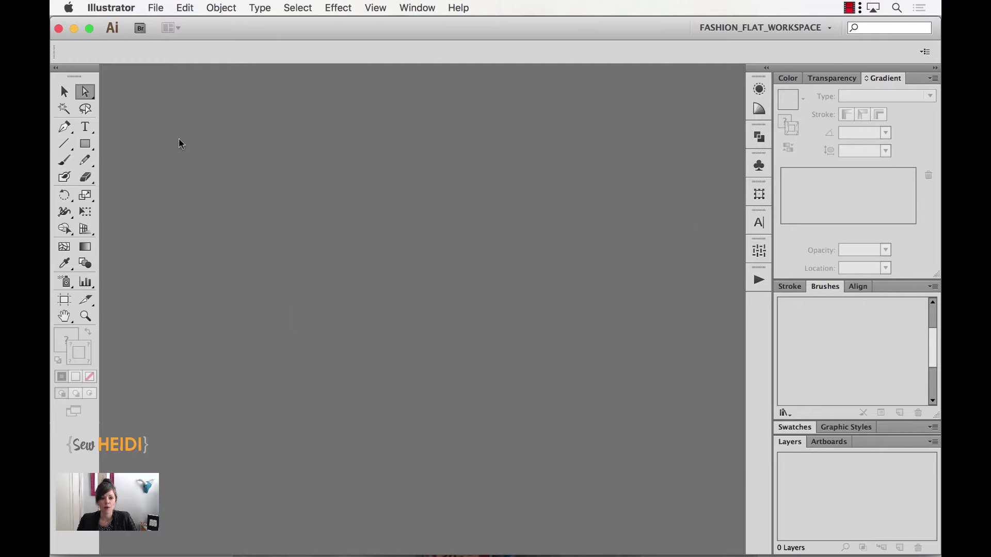
Open HOODIE_CC.ai in Illustrator CS6, accepting the newer-version import warning
left_click(155, 7)
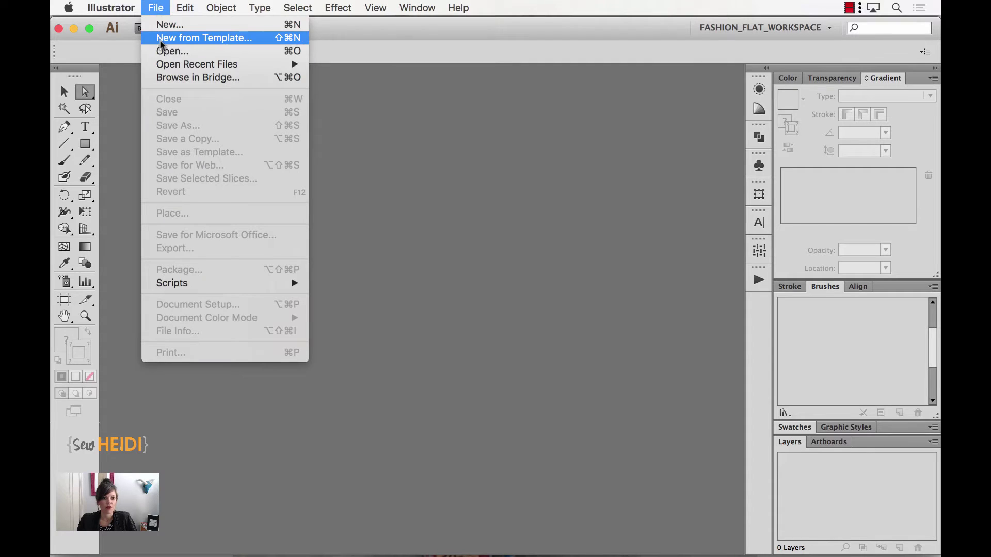
left_click(171, 50)
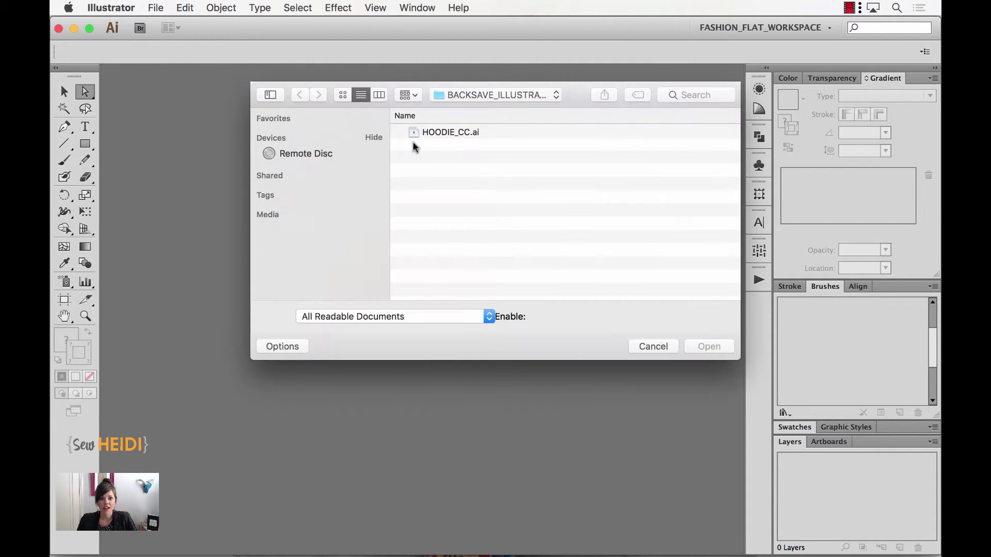
left_click(454, 136)
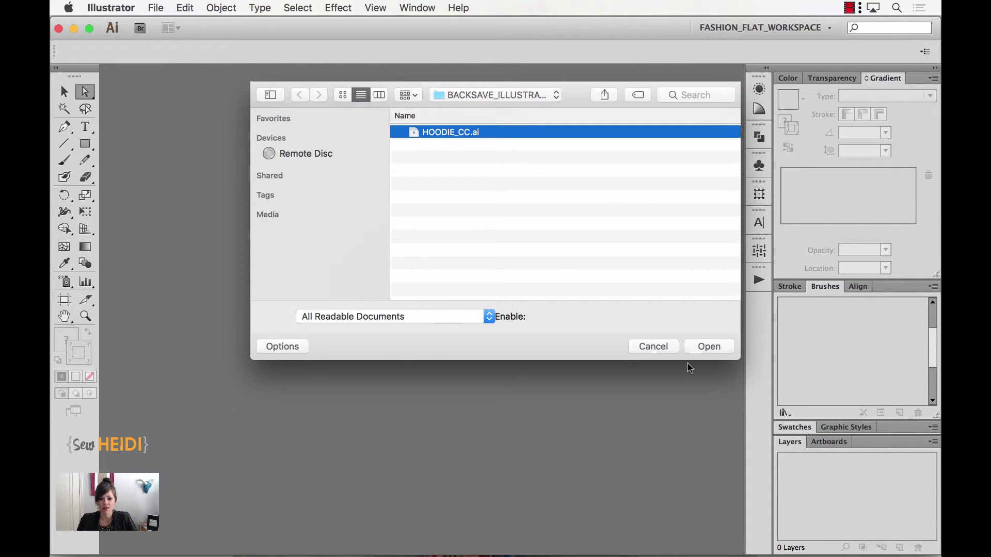
left_click(708, 348)
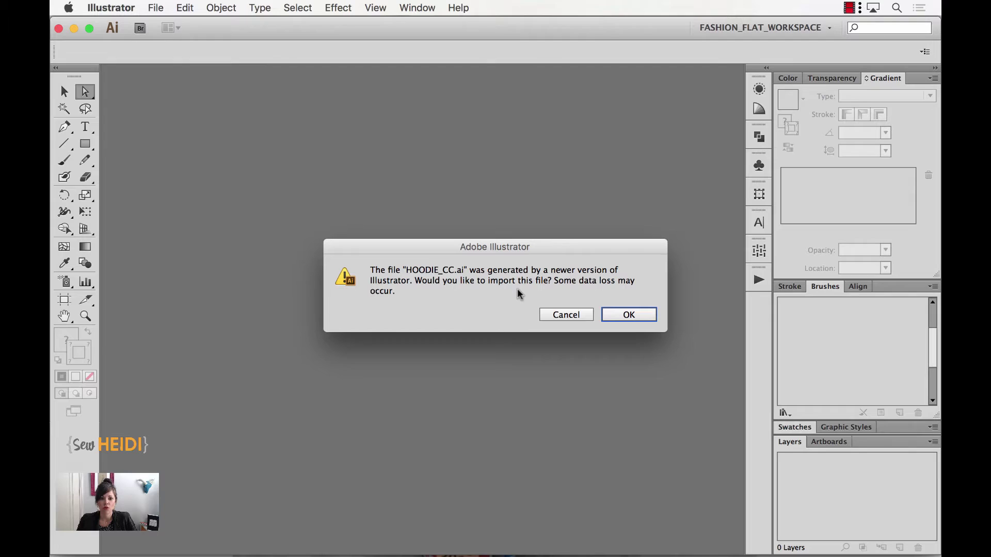
left_click(614, 316)
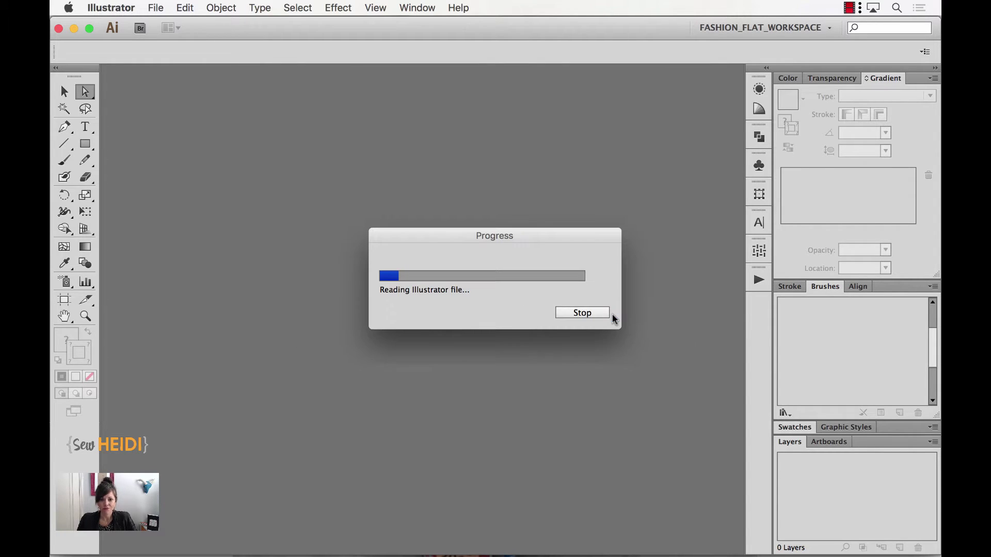
Select the whole hoodie drawing and zoom in on the drawstrings and zipper
key("v")
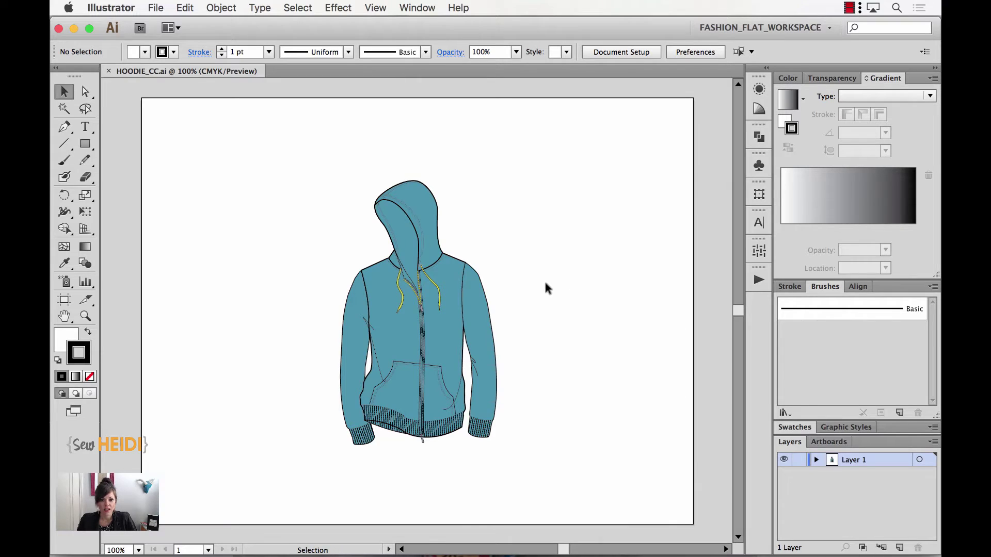
left_click(483, 291)
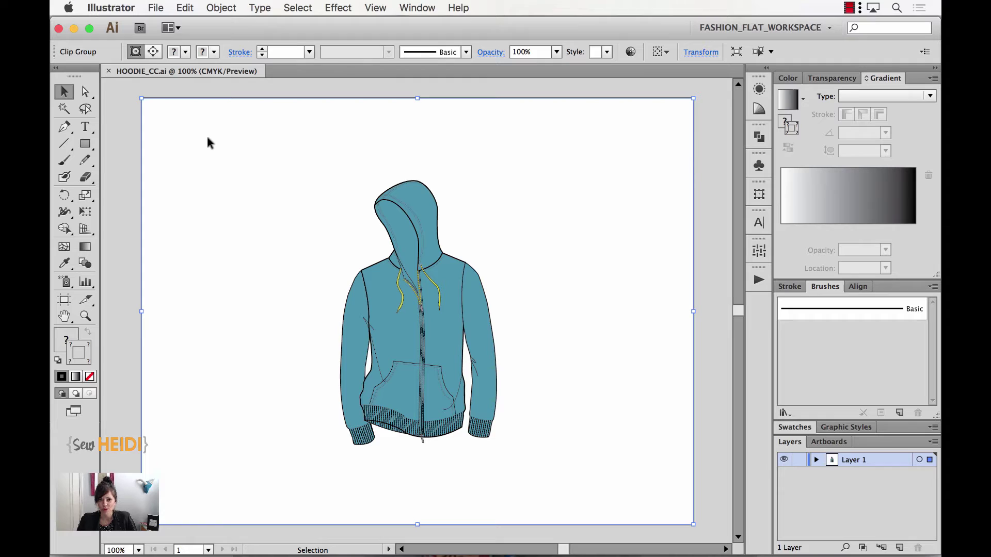
key("z")
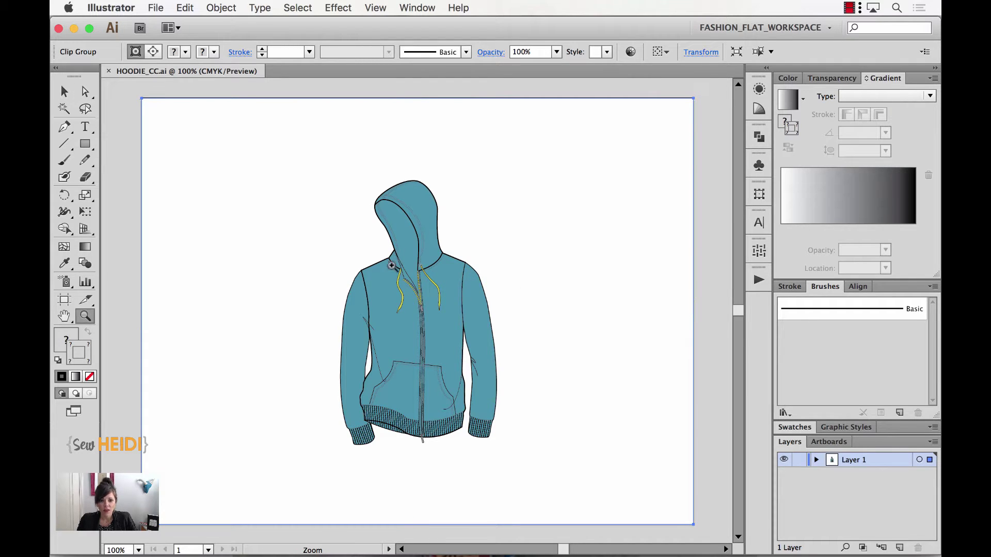
left_click_drag(382, 258, 464, 324)
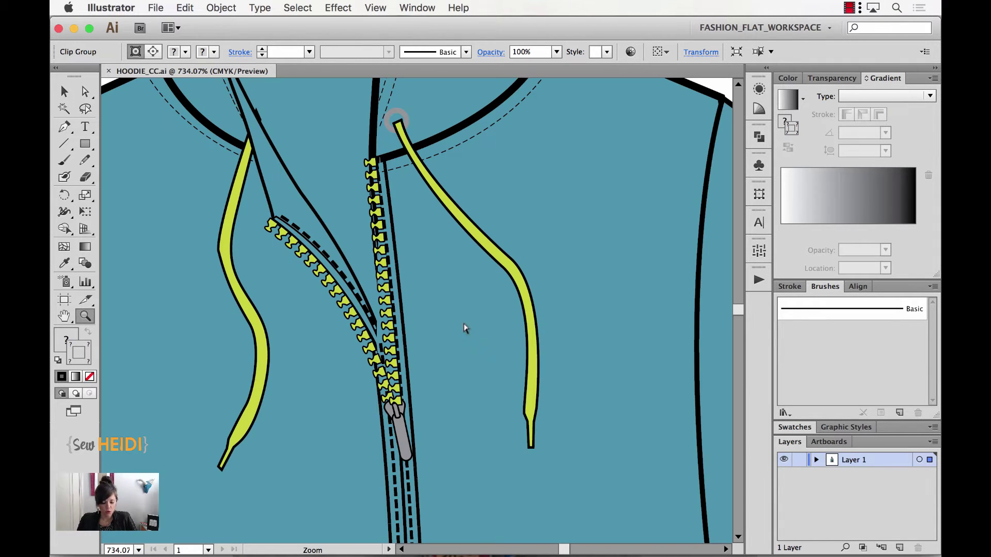
Direct-select individual zipper teeth up close to check they are separate shapes
key("a")
left_click(382, 269)
left_click_drag(382, 270, 380, 252)
key("super+equal")
key("super+equal")
key("super+equal")
key("super+equal")
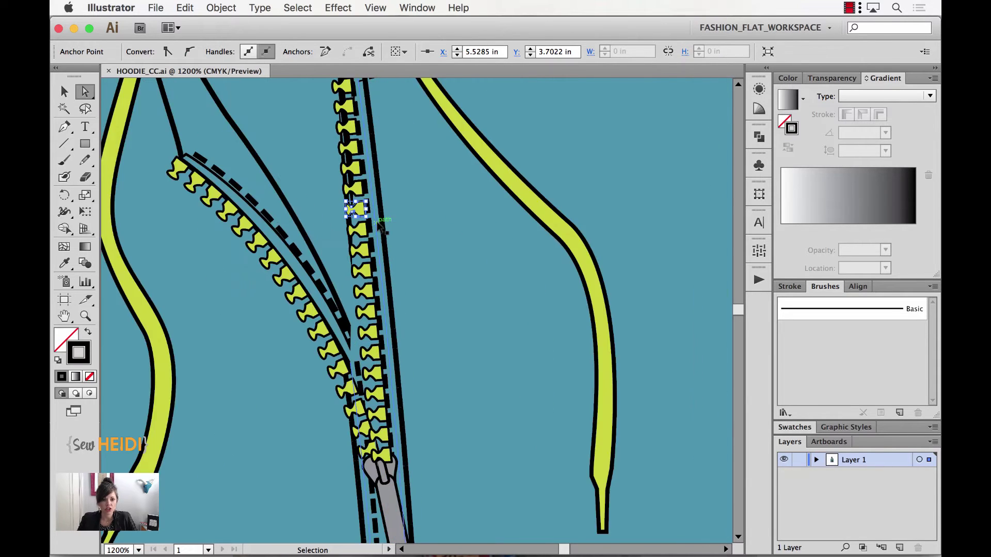
scroll(381, 228, "up", 3)
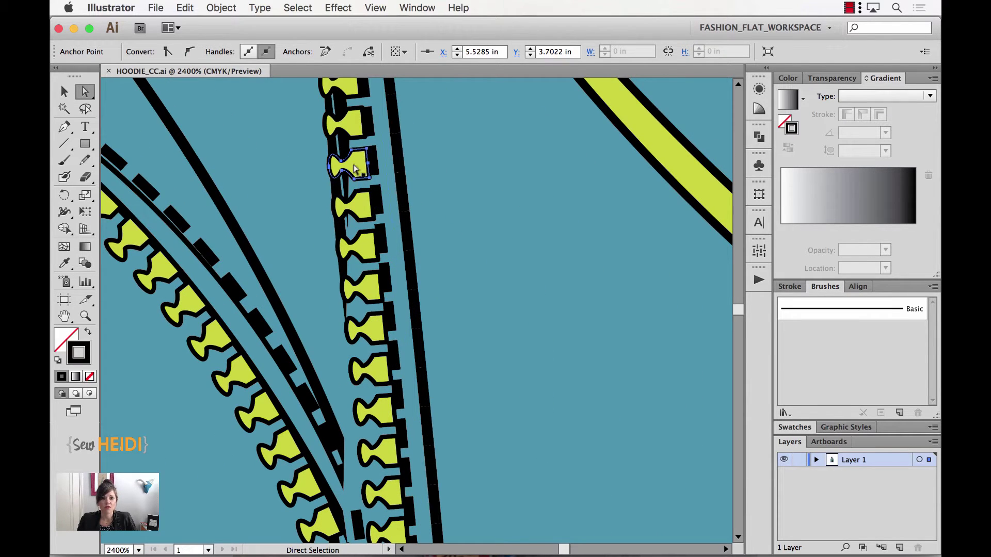
left_click(351, 126)
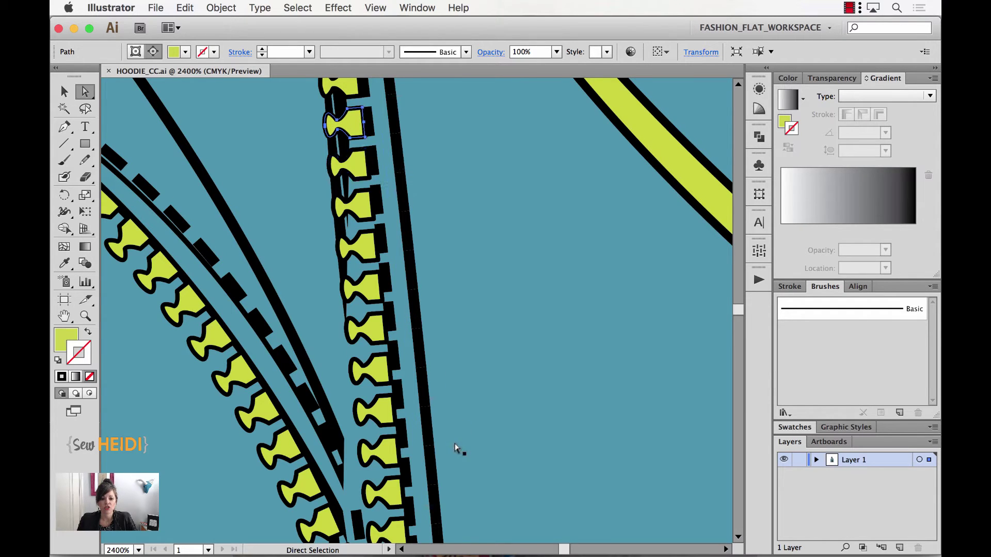
scroll(457, 444, "down", 10)
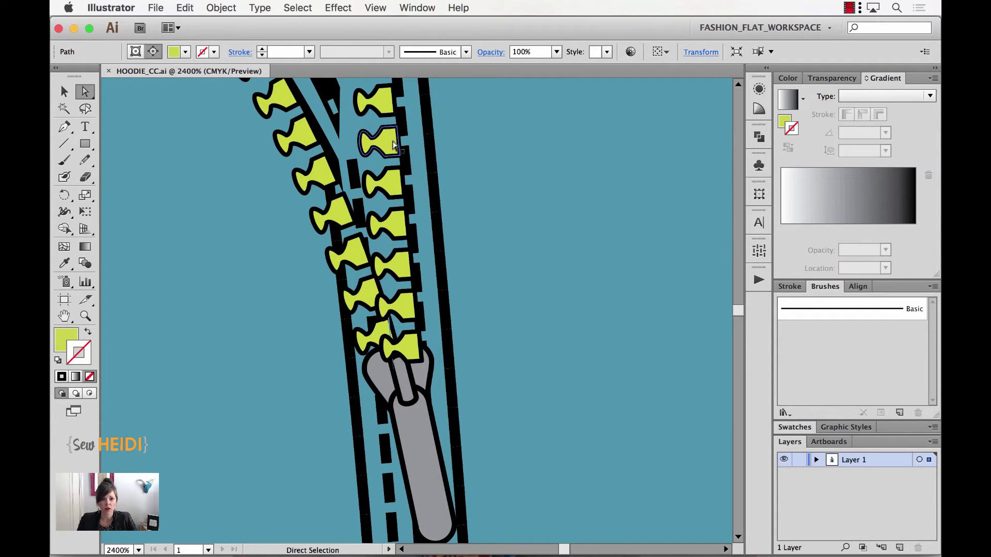
left_click(392, 189)
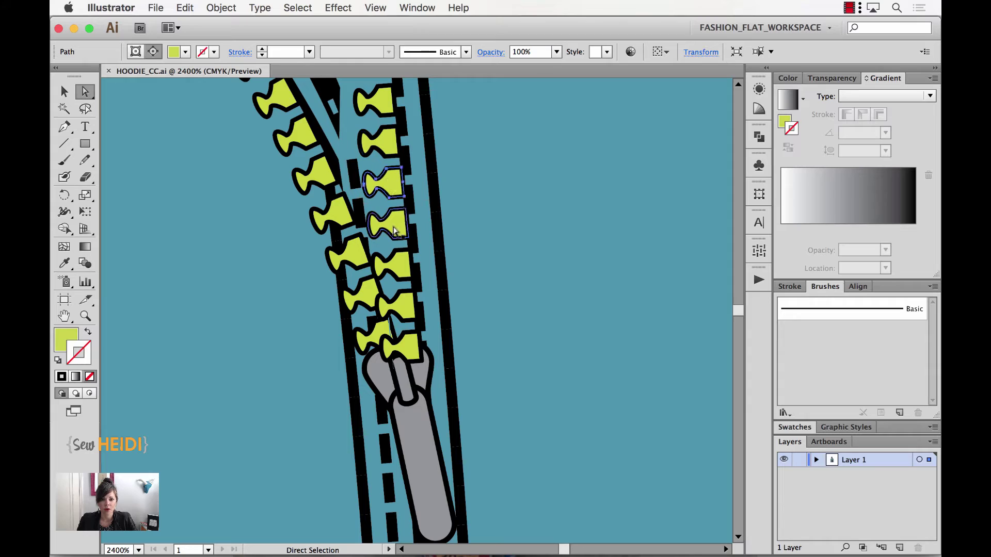
scroll(518, 438, "down", 4)
Select and drag individual stitch dashes off the seam, then undo the moves
scroll(518, 439, "down", 5)
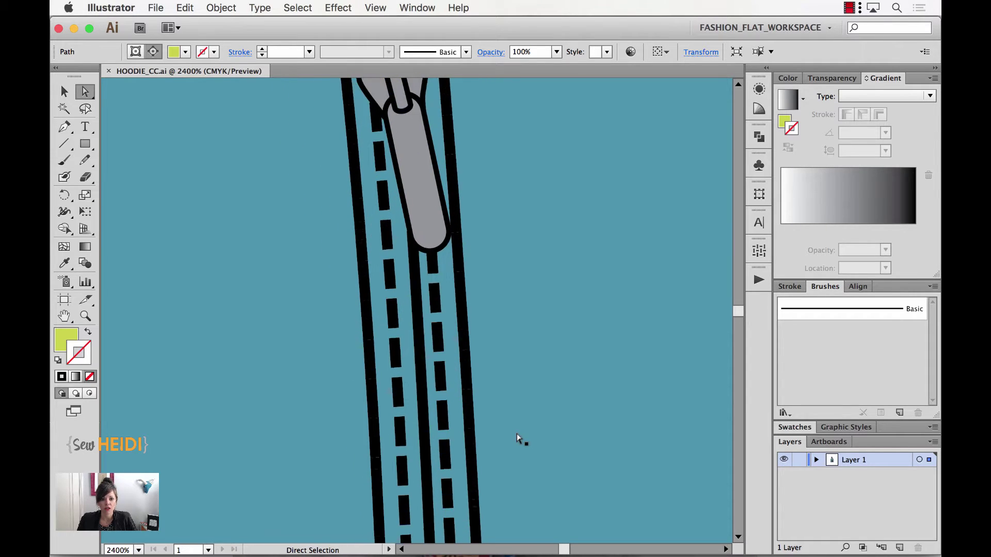
left_click(428, 310)
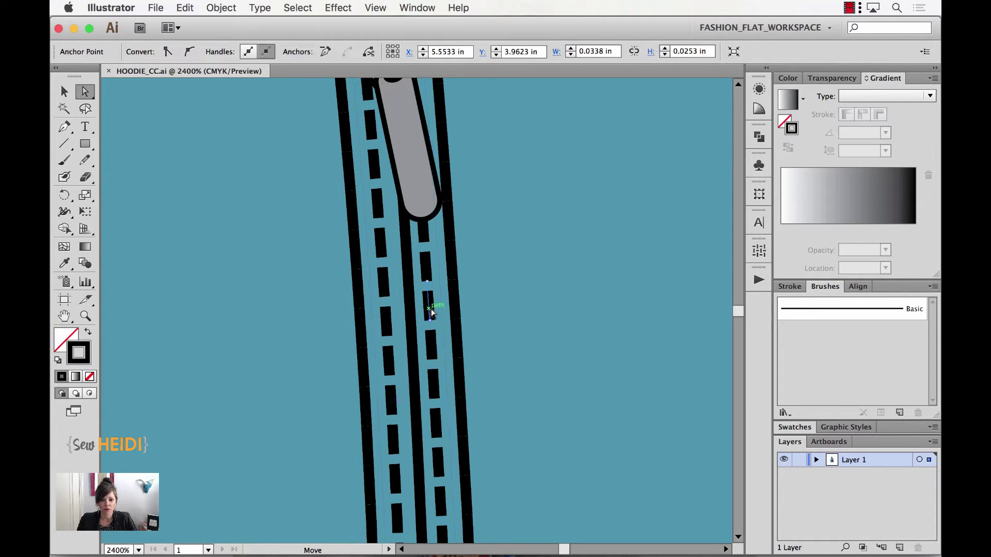
left_click(432, 342)
left_click(432, 343)
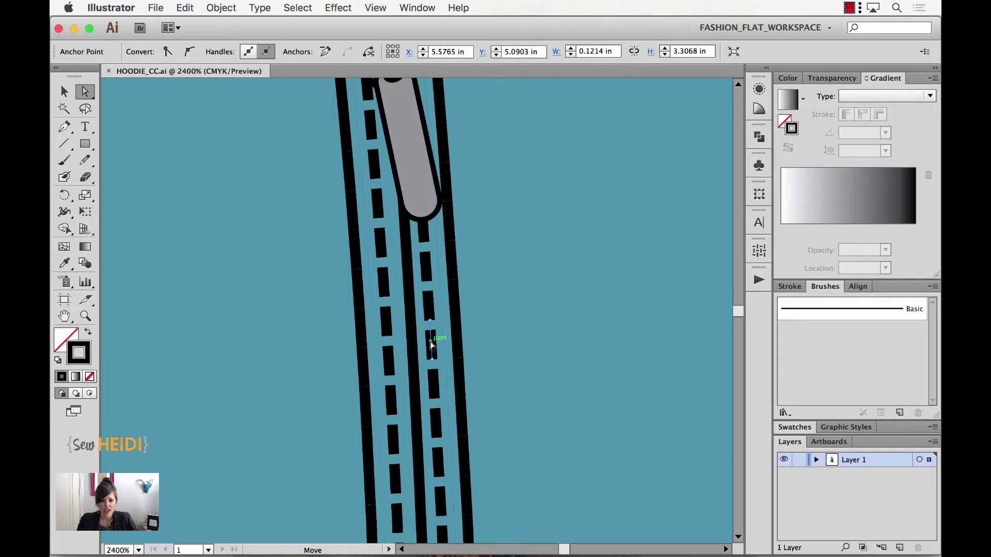
left_click_drag(435, 380, 472, 383)
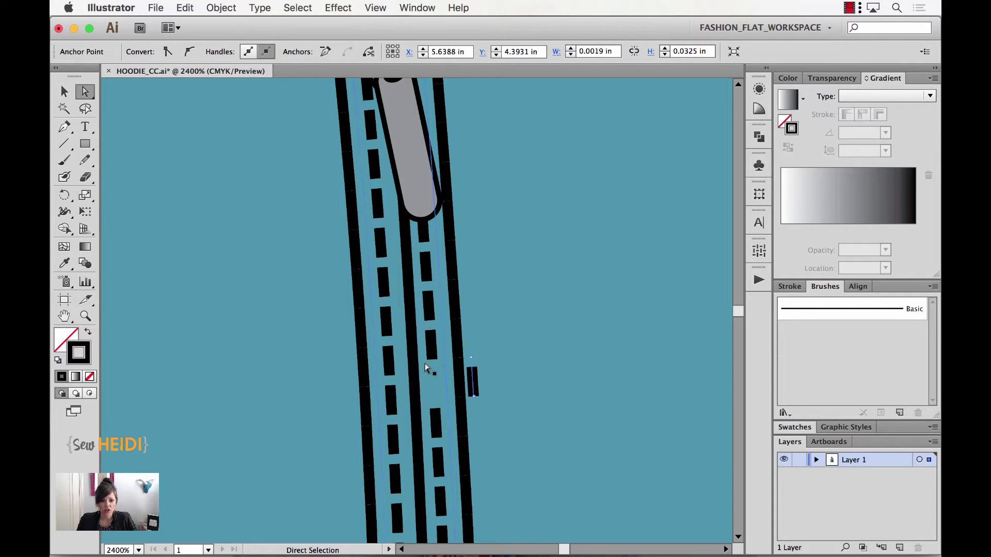
left_click_drag(434, 344, 467, 312)
key("super+z")
key("super+z")
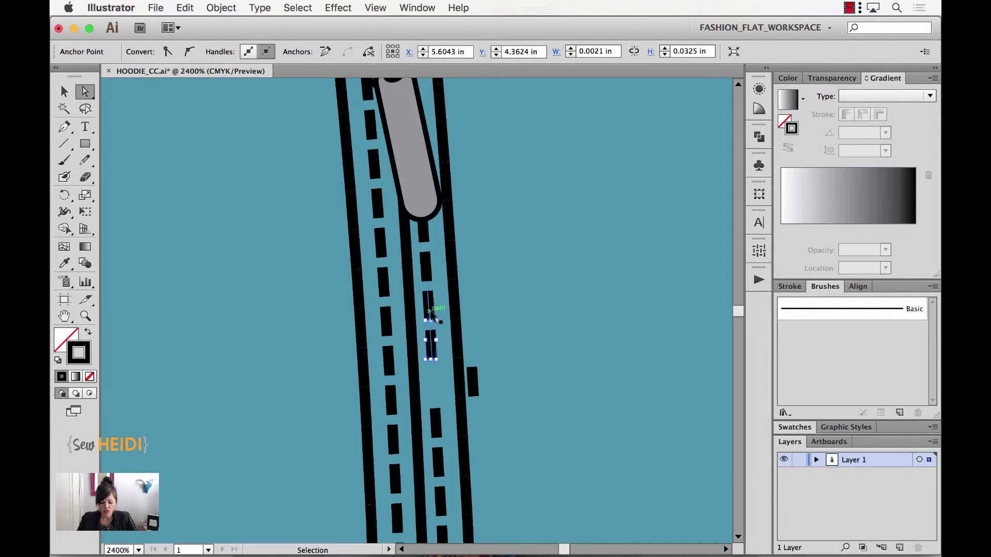
Zoom out to the whole hoodie and switch to Illustrator CC
key("super+minus")
key("super+minus")
key("super+minus")
key("super+minus")
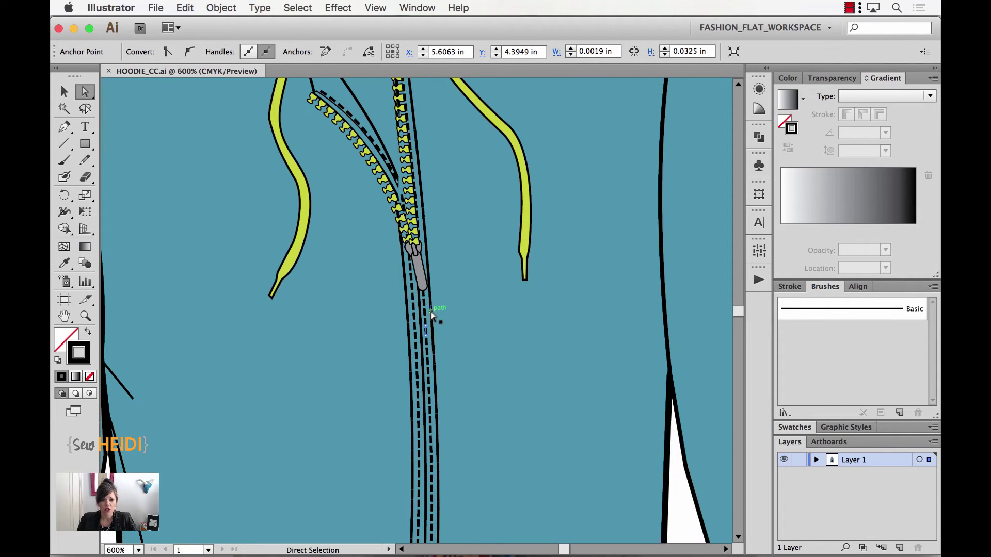
left_click(432, 315)
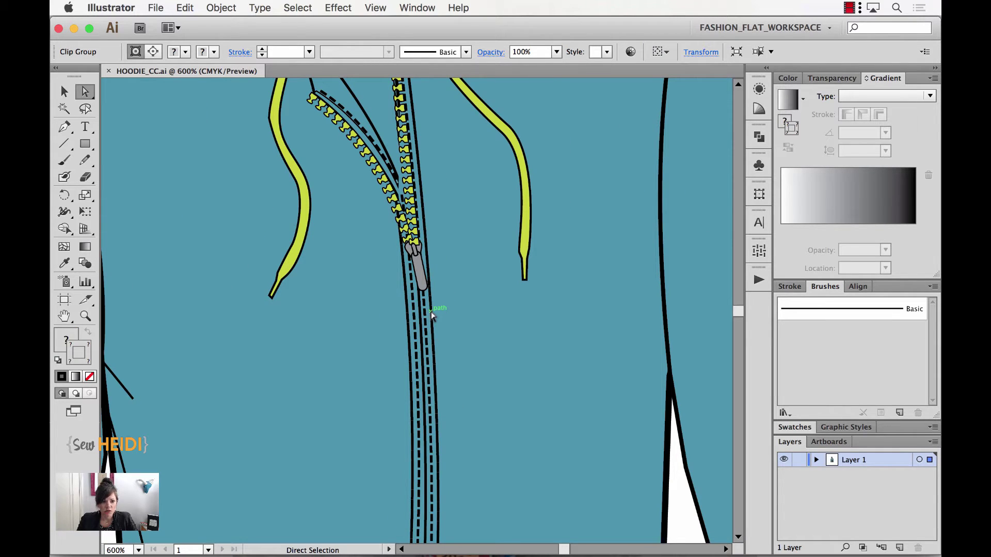
key("super")
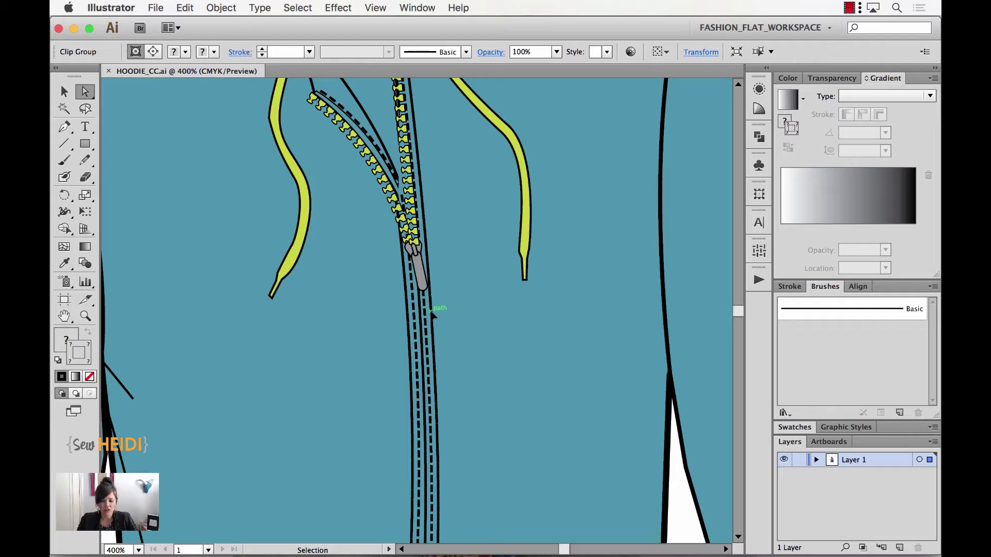
key("super+minus")
key("super+minus")
key("super+minus")
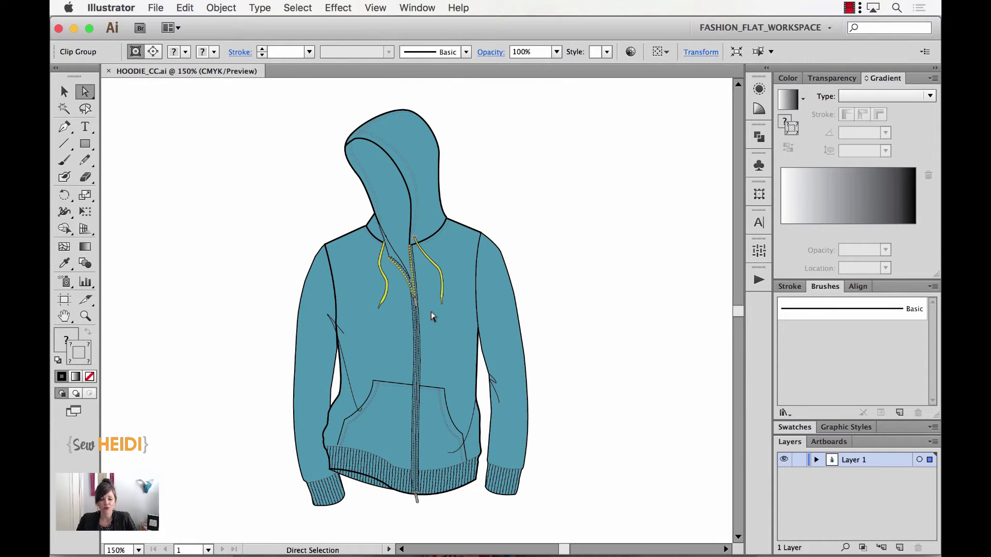
key("super+Tab")
Bring Illustrator CC forward and start Save As on HOODIE_CC.ai
left_click(433, 316)
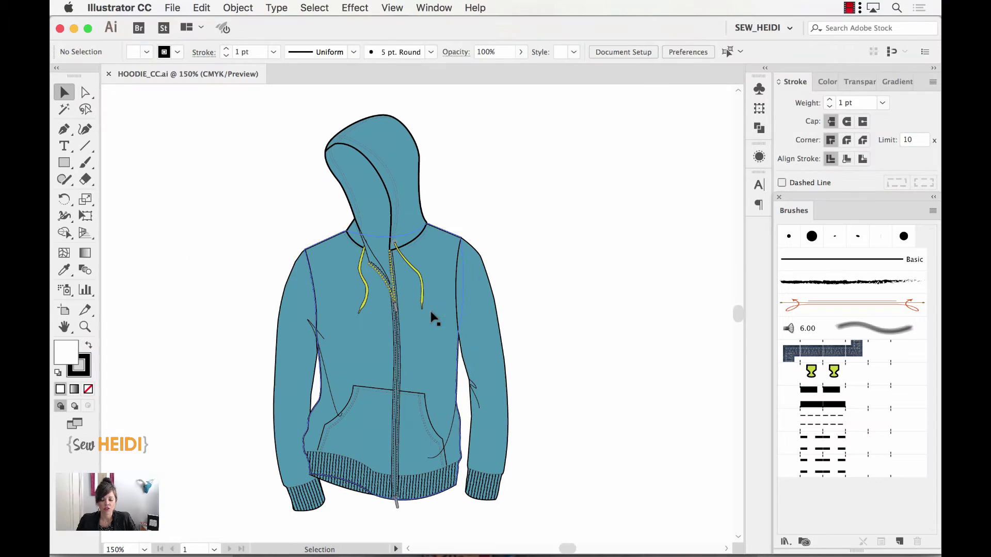
left_click(174, 9)
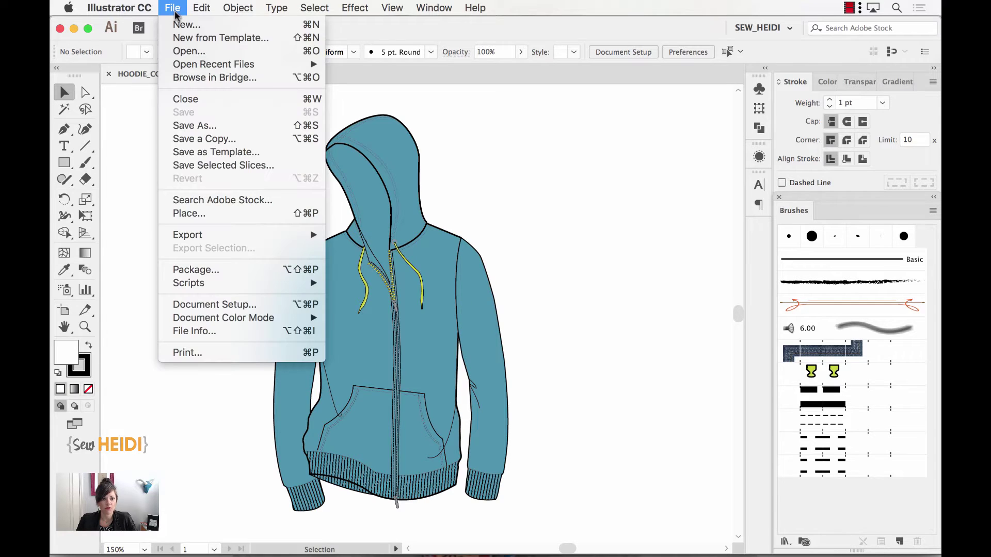
left_click(184, 126)
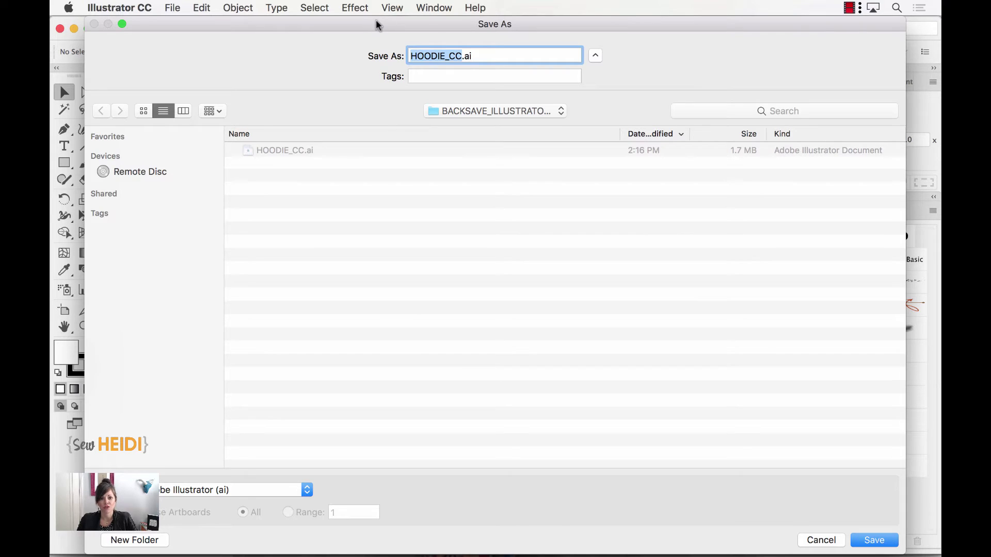
Rename the file HOODIE_CS6.ai and set Illustrator Options version to Illustrator CS6
left_click(462, 54)
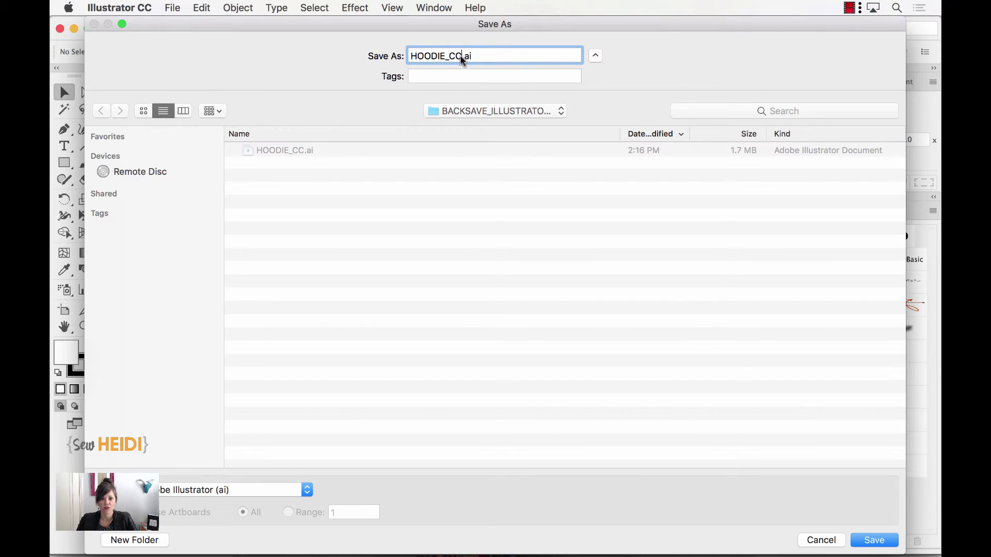
key("BackSpace")
type("S")
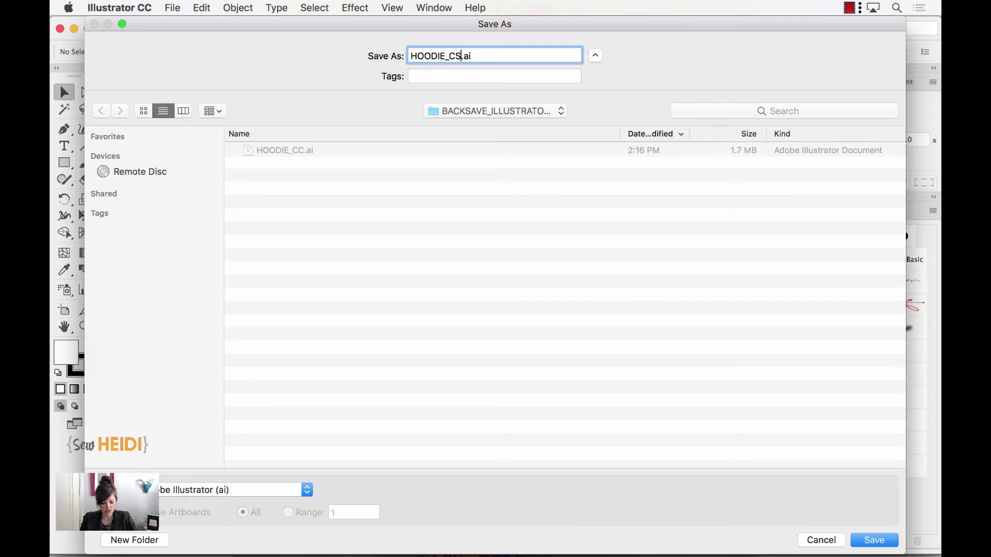
type("6")
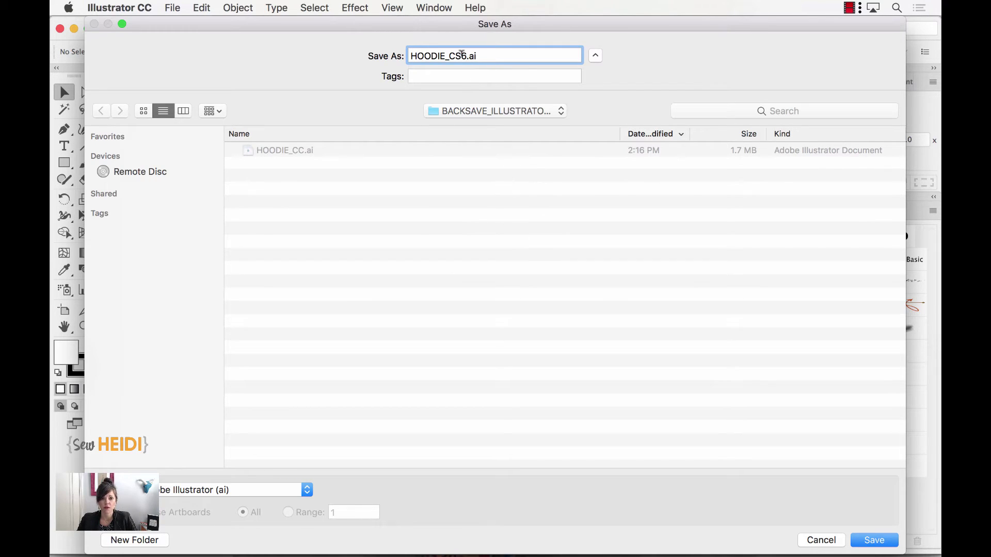
left_click(875, 543)
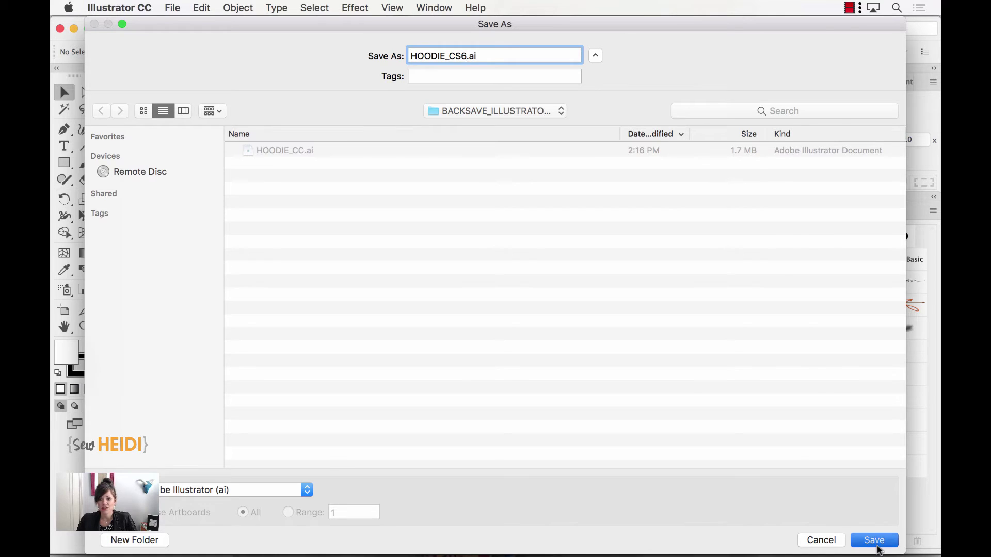
left_click_drag(269, 88, 517, 71)
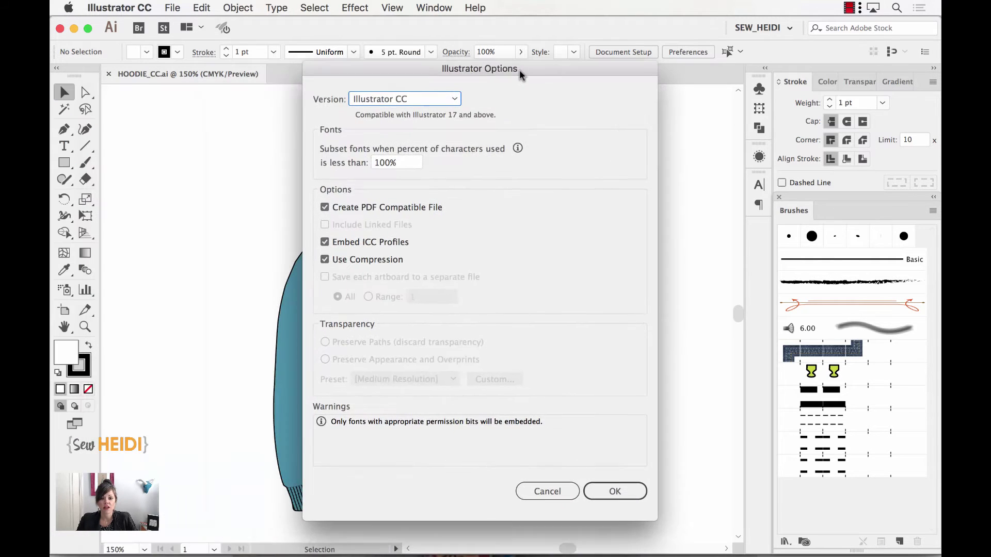
left_click(446, 101)
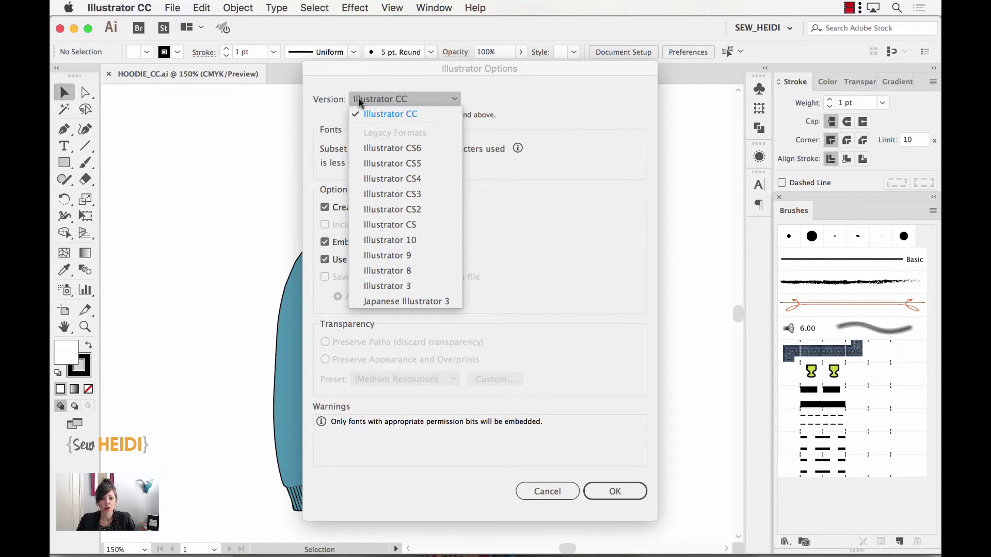
left_click(380, 148)
left_click(612, 476)
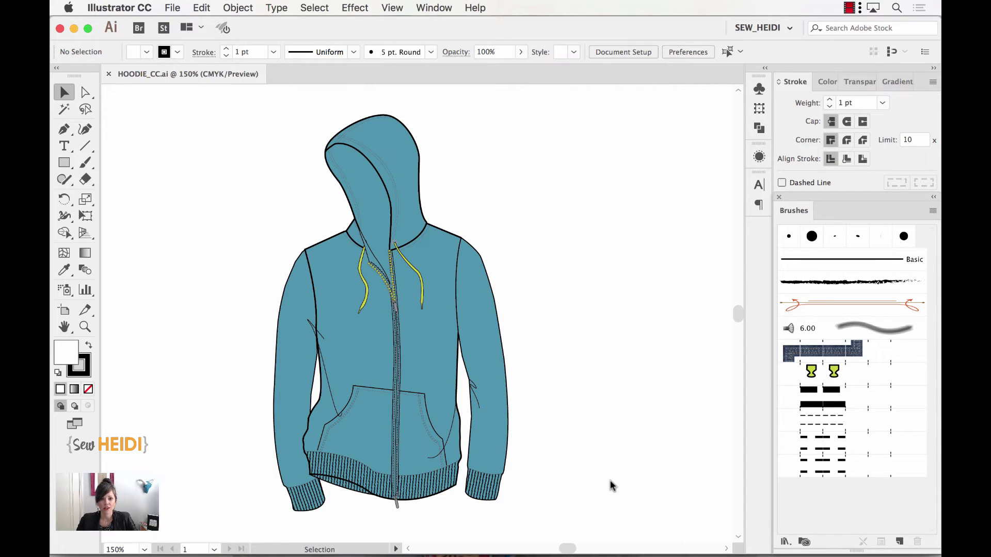
In Illustrator CS6, open HOODIE_CS6.ai and select the whole hoodie group
key("super+Tab")
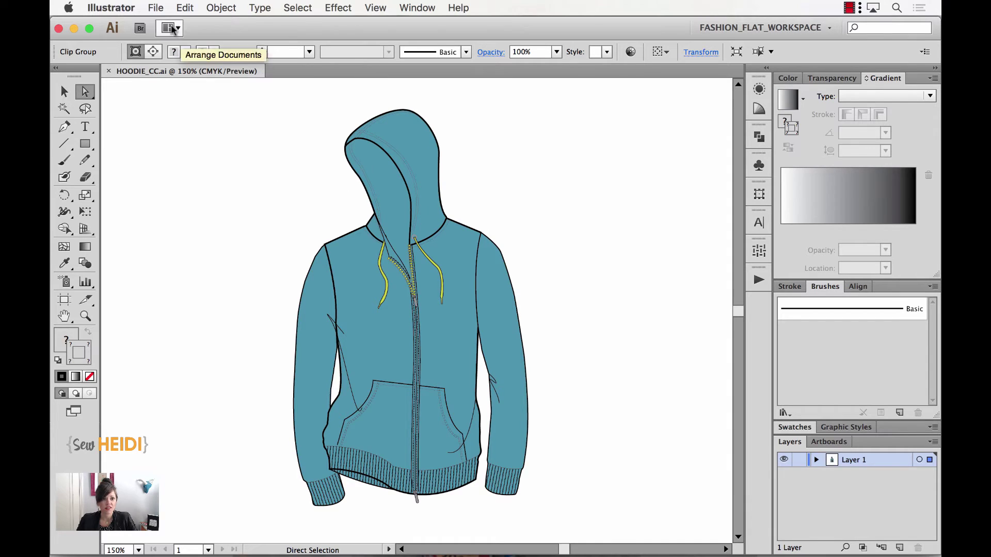
left_click(155, 7)
left_click(170, 51)
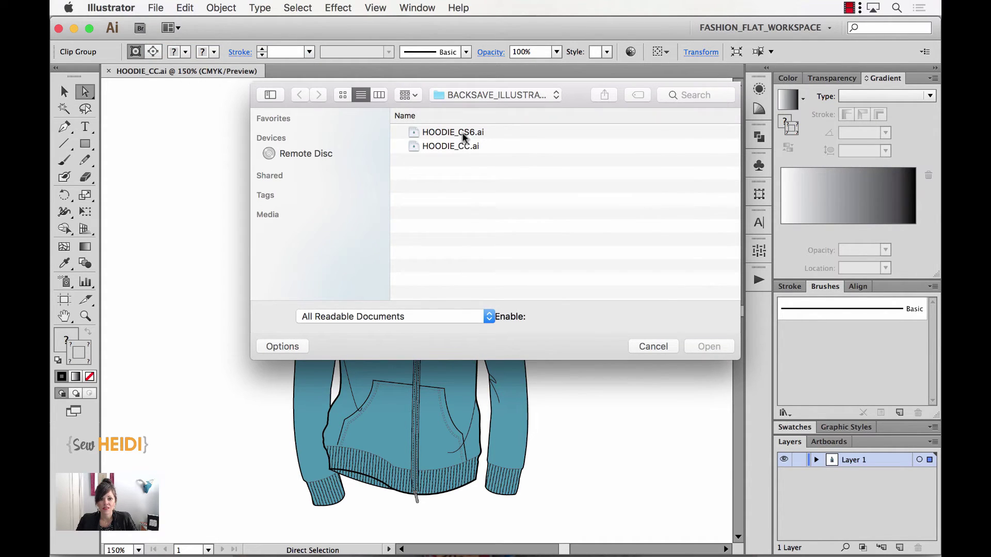
left_click(462, 133)
left_click(714, 350)
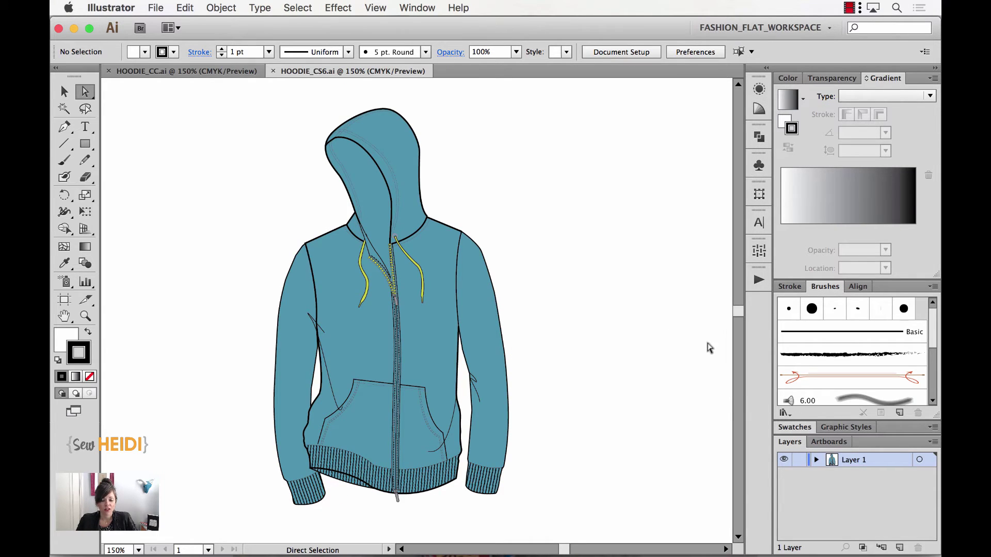
key("v")
left_click(418, 225)
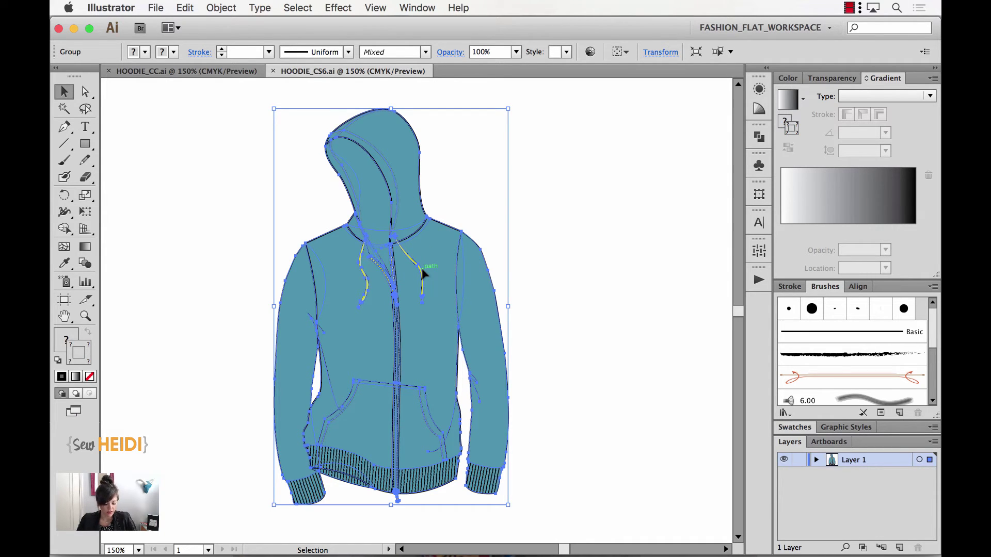
key("z")
left_click_drag(361, 236, 418, 279)
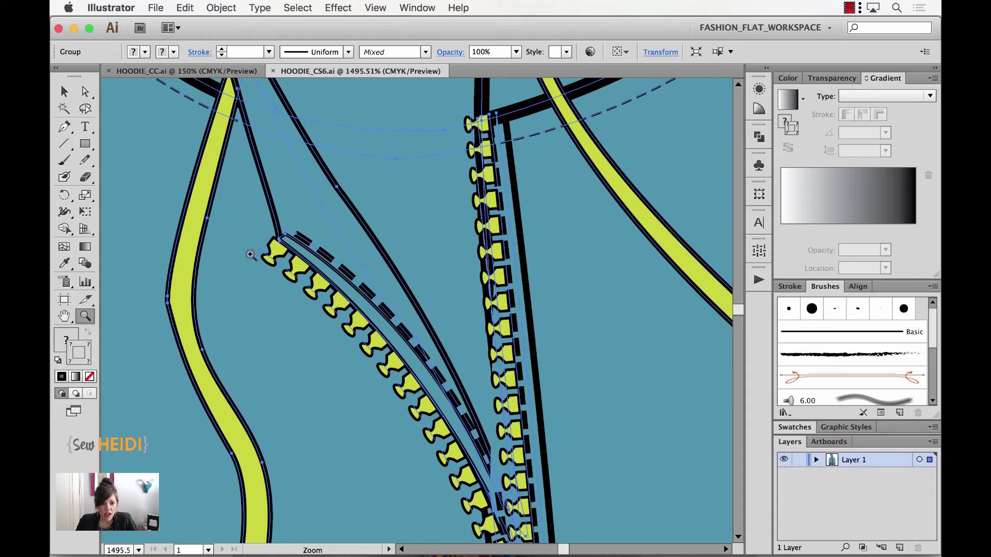
left_click_drag(252, 255, 377, 350)
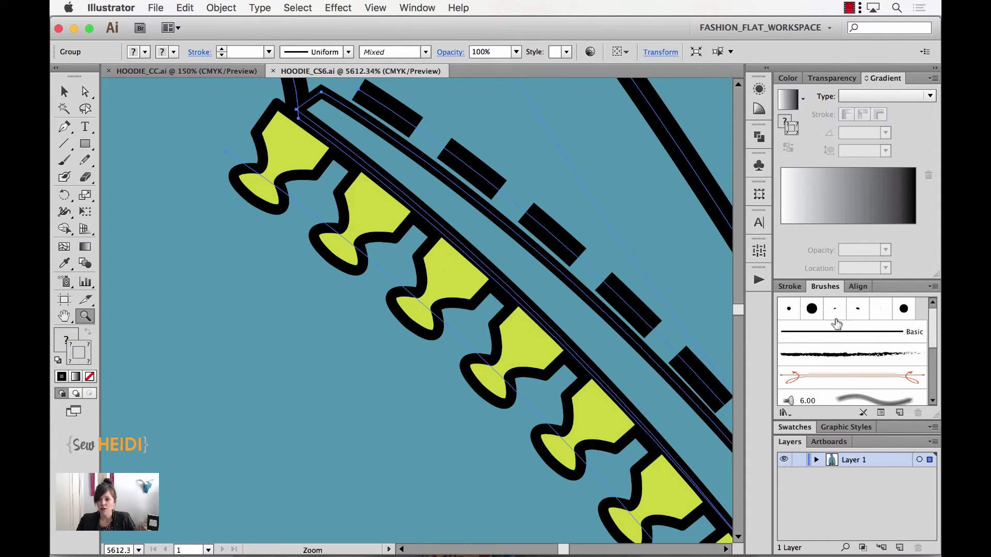
scroll(841, 370, "down", 5)
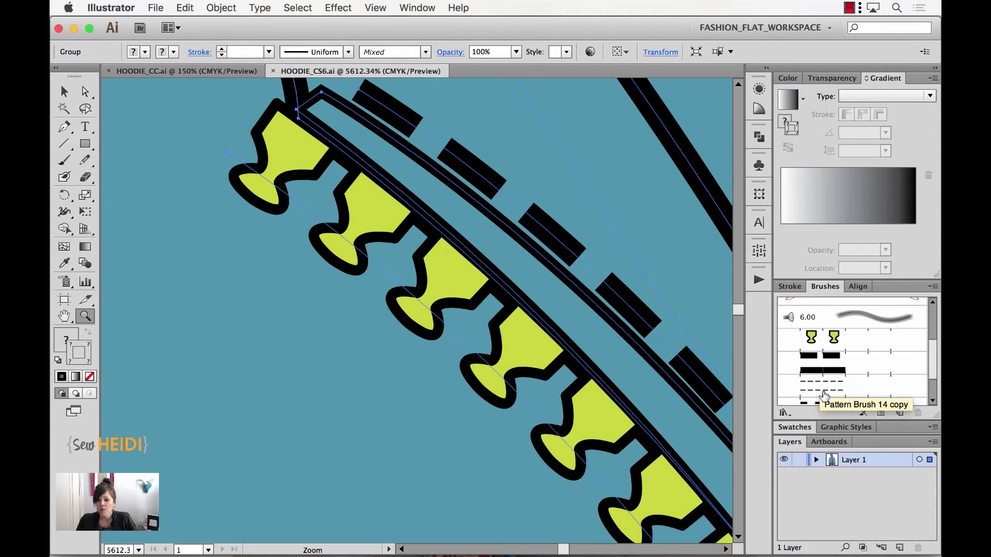
scroll(596, 339, "right", 5)
scroll(597, 339, "down", 3)
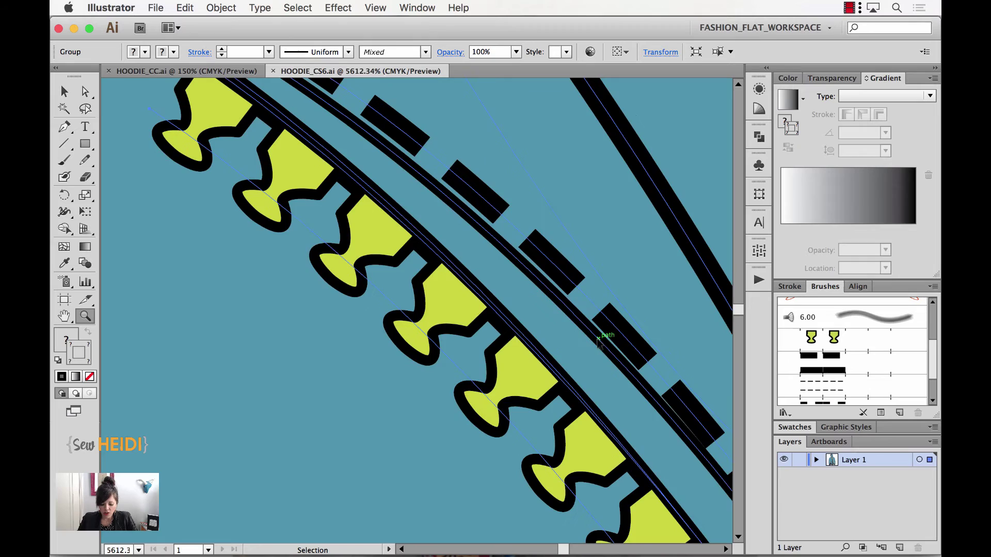
key("super+0")
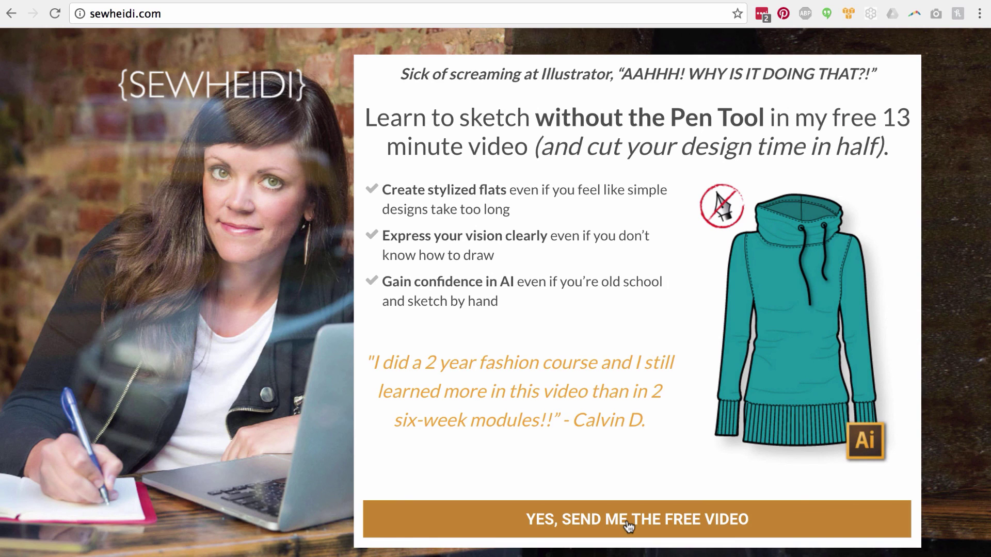
Open the free video signup form and enter an e-mail address and first name
left_click(627, 522)
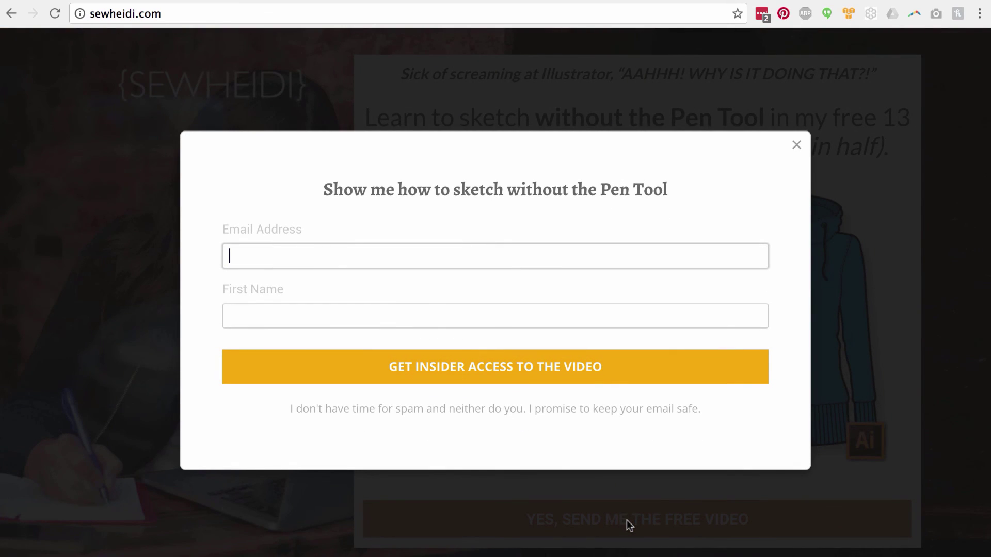
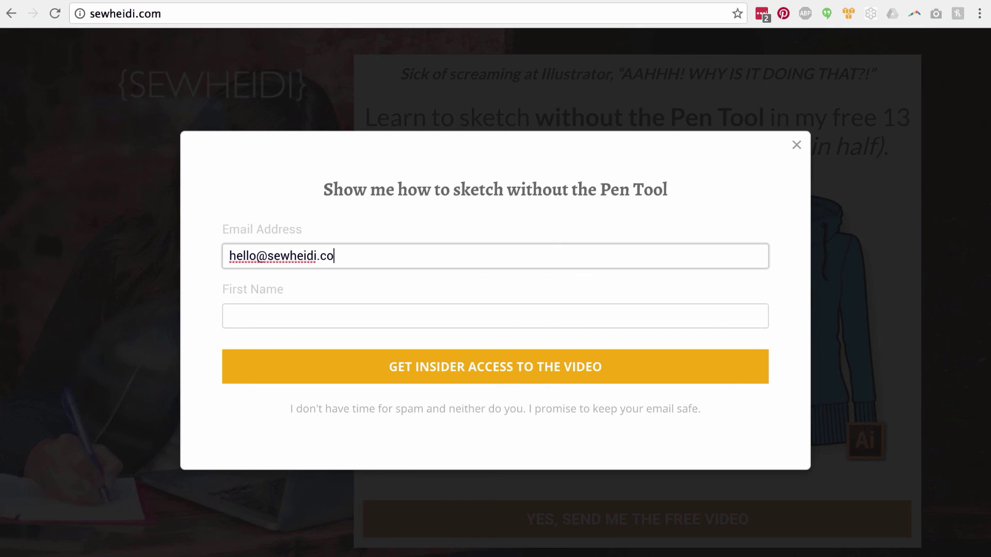
key("Tab")
type("he")
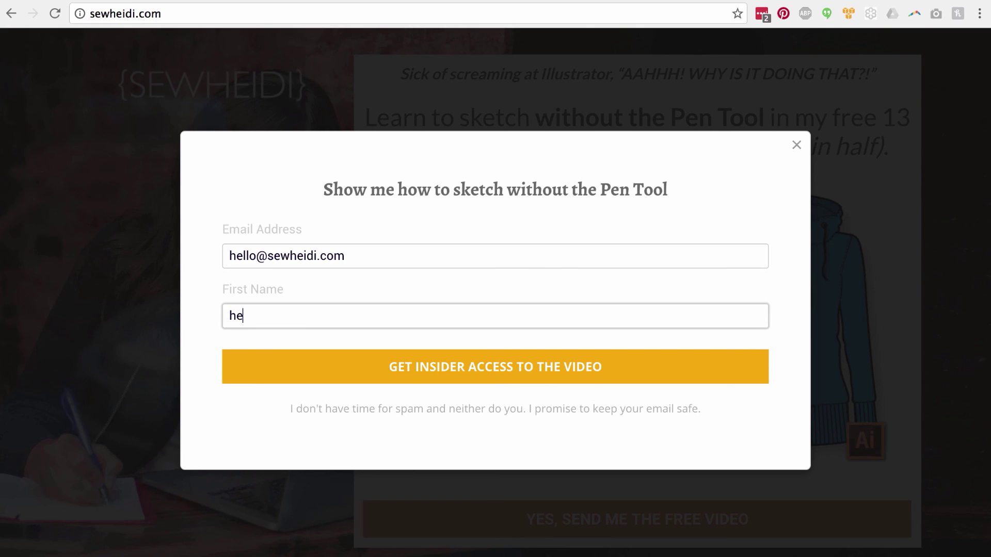
type("idi")
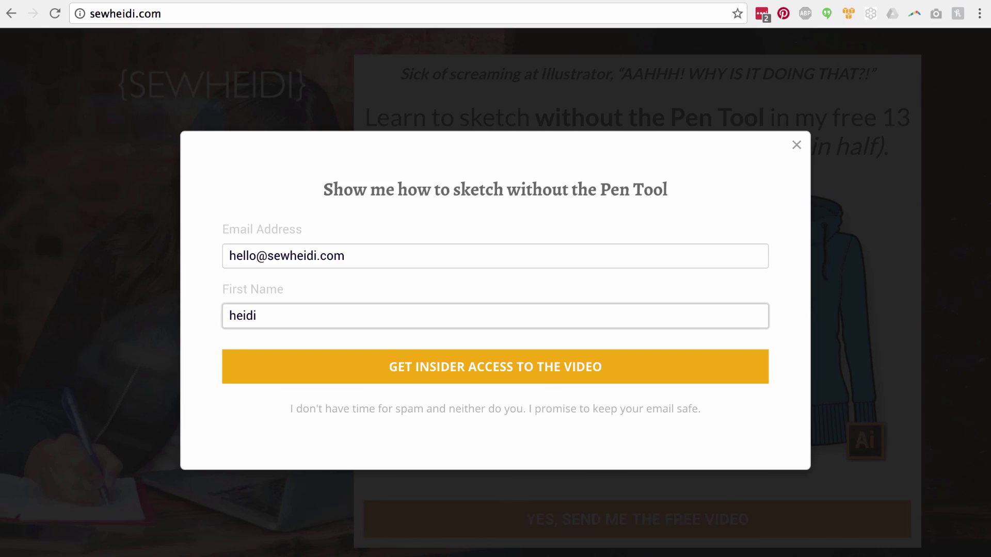